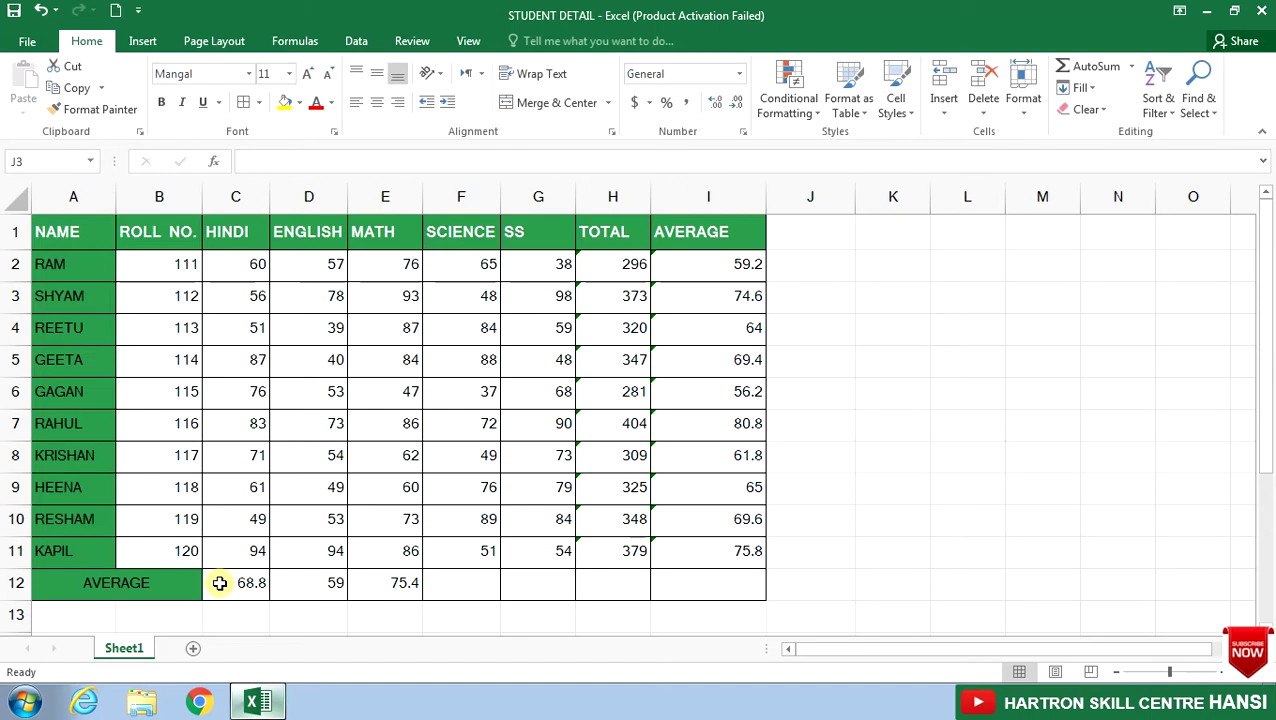
- Select the whole worksheet and clear the Locked option on the Protection tab for all cells
click(843, 595)
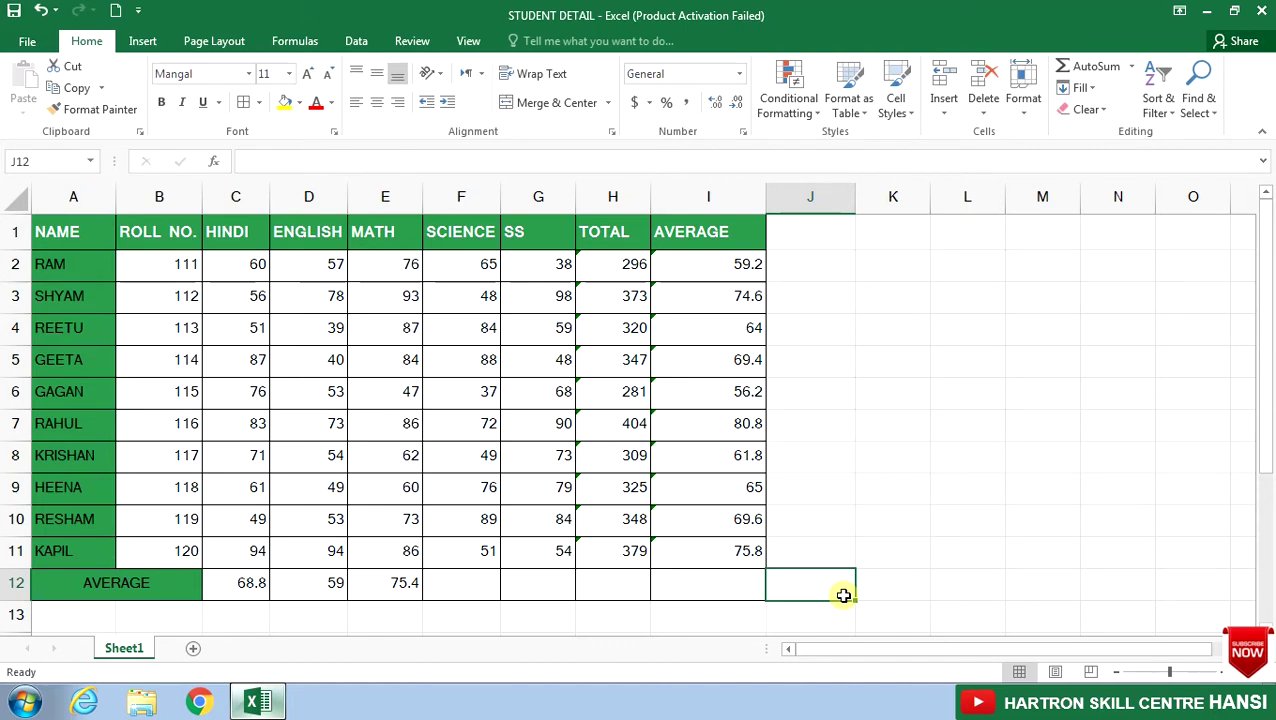
click(895, 500)
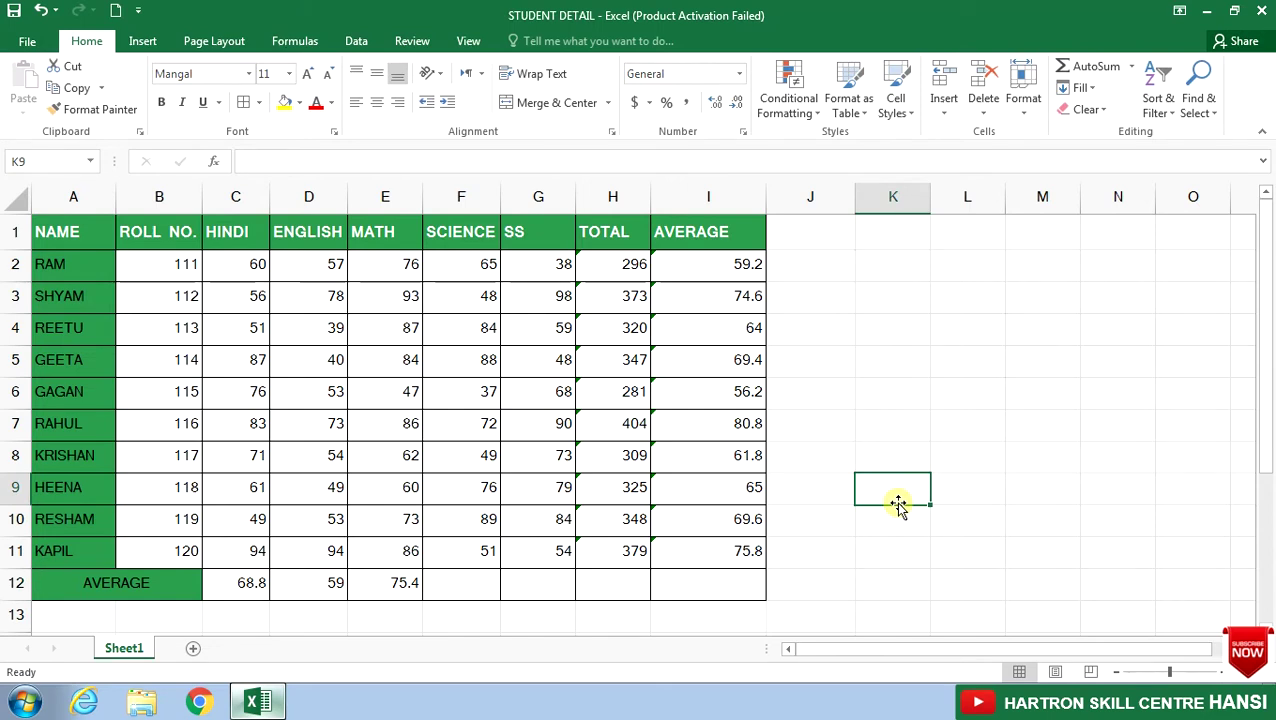
key(ctrl+a)
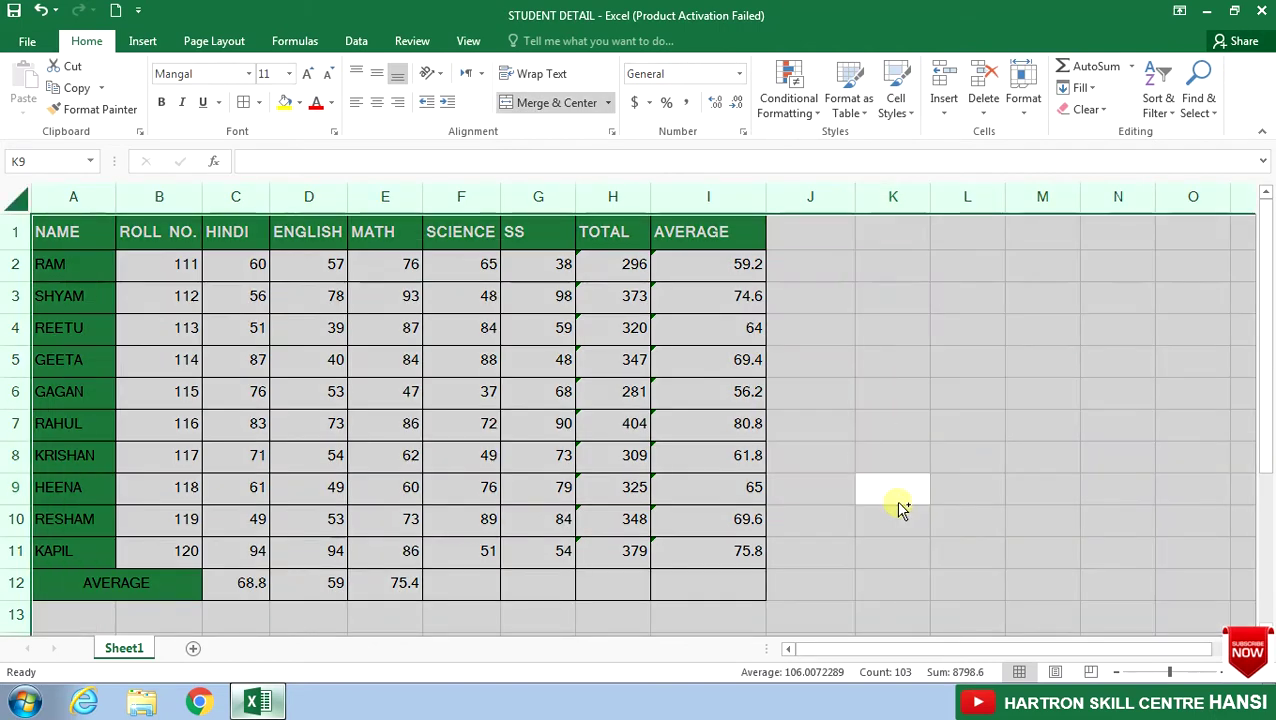
click(897, 507)
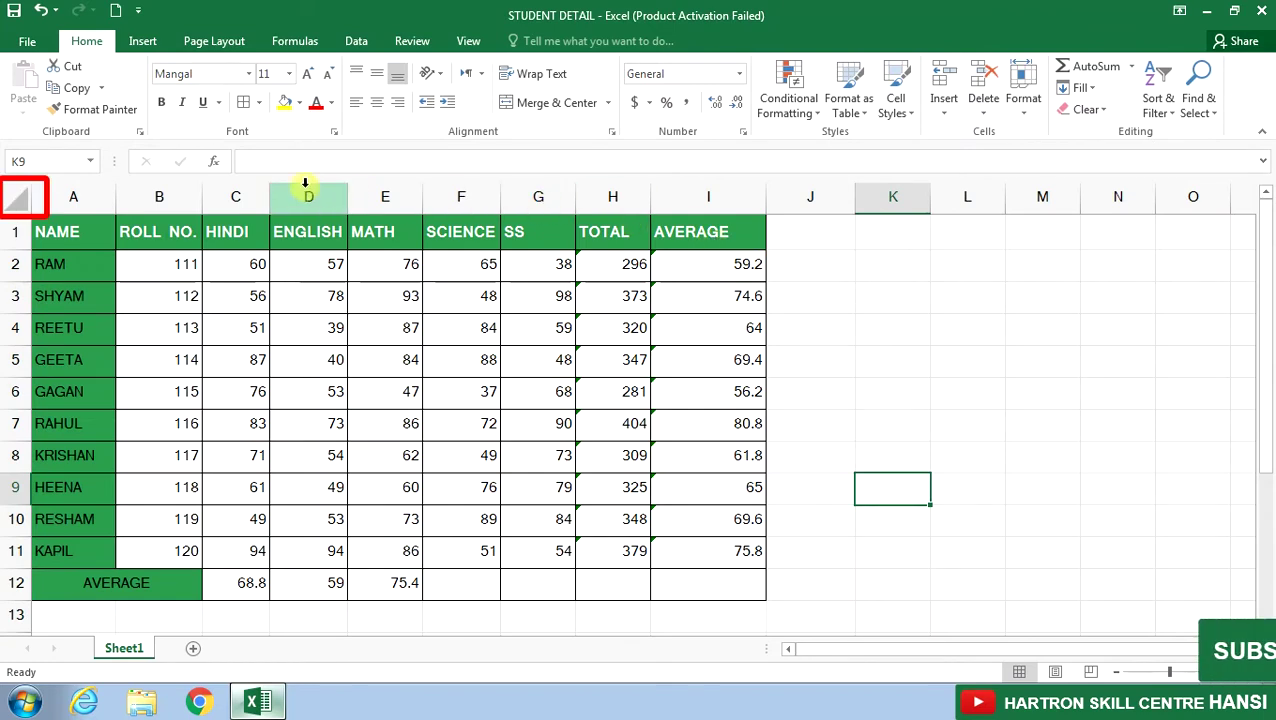
click(14, 203)
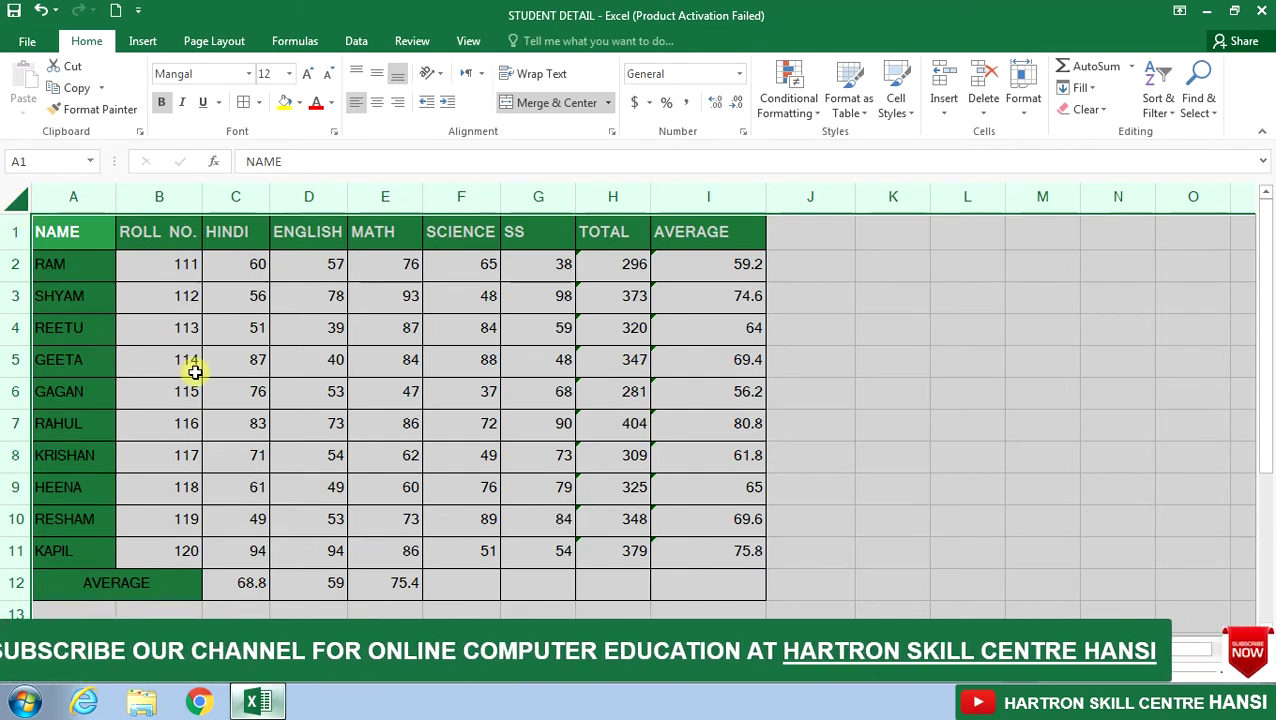
key(ctrl+1)
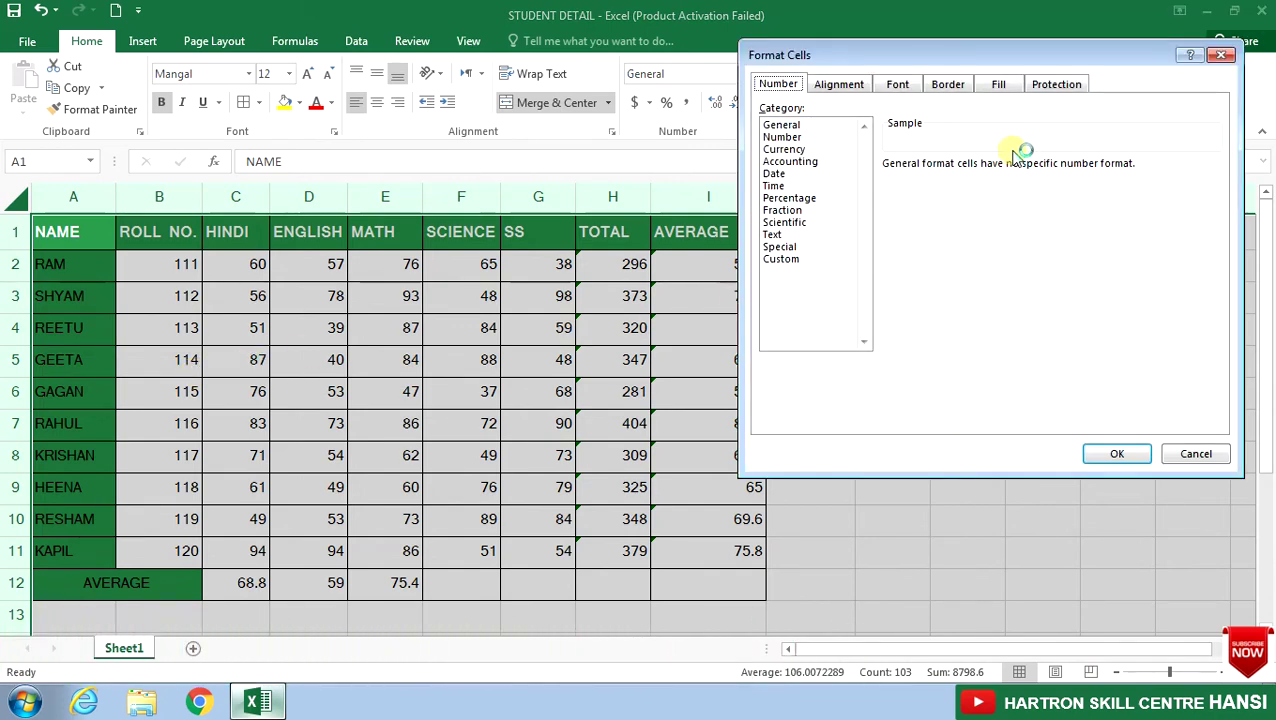
click(1058, 86)
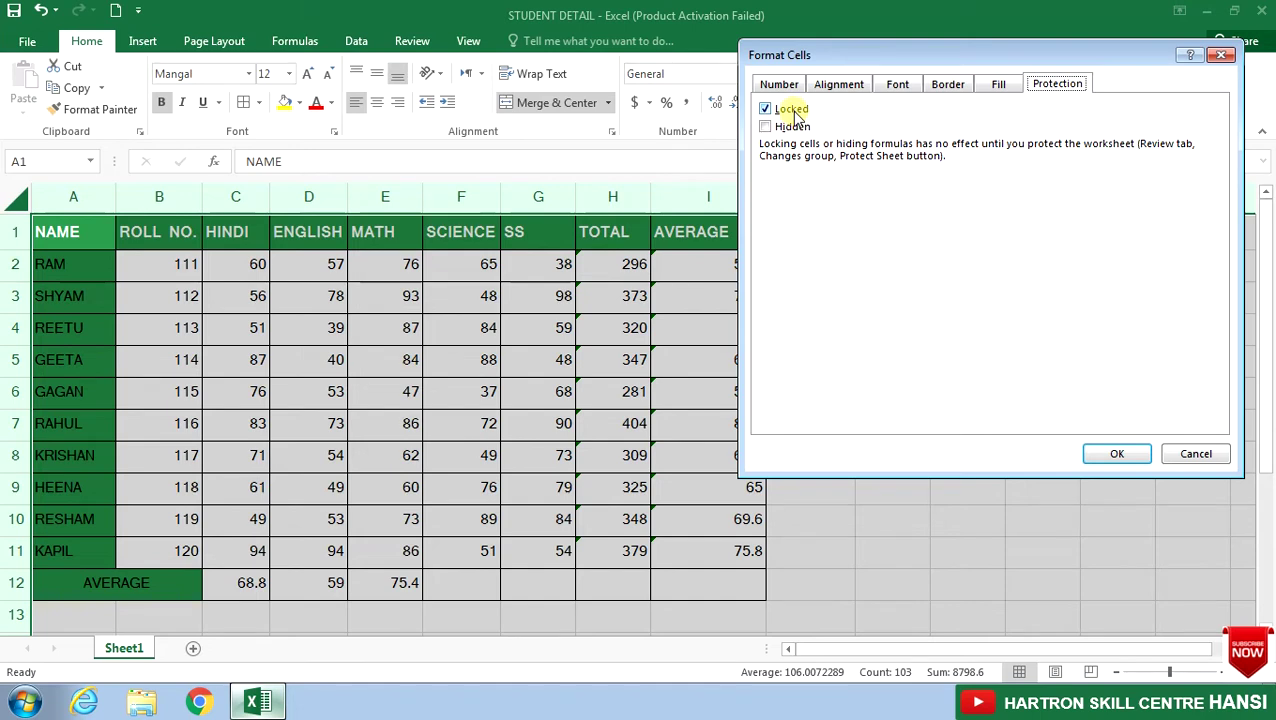
click(792, 110)
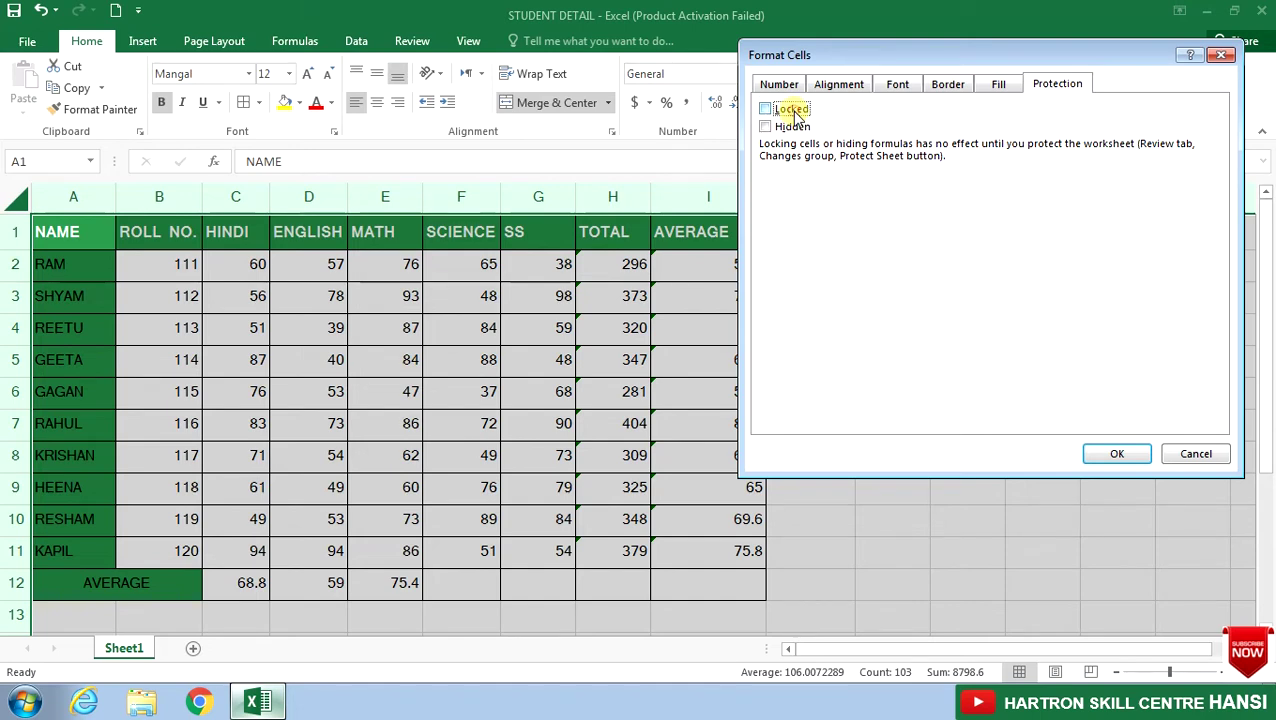
click(1110, 455)
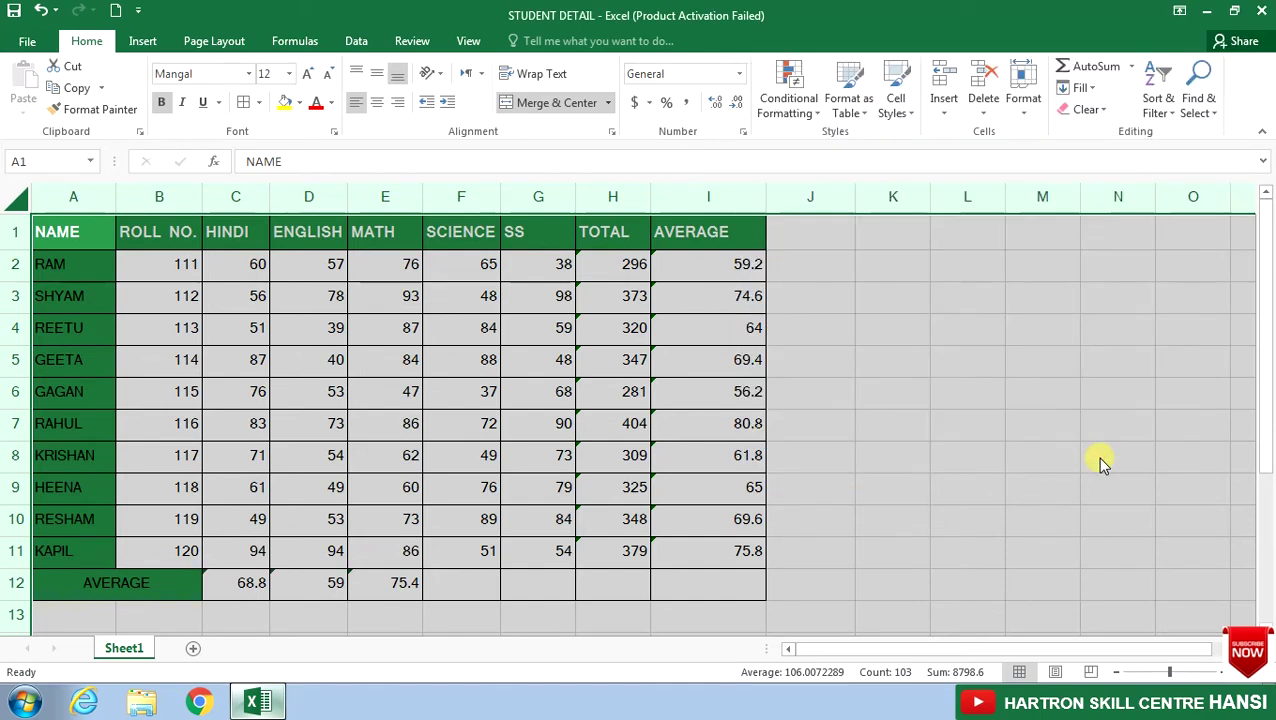
click(1097, 457)
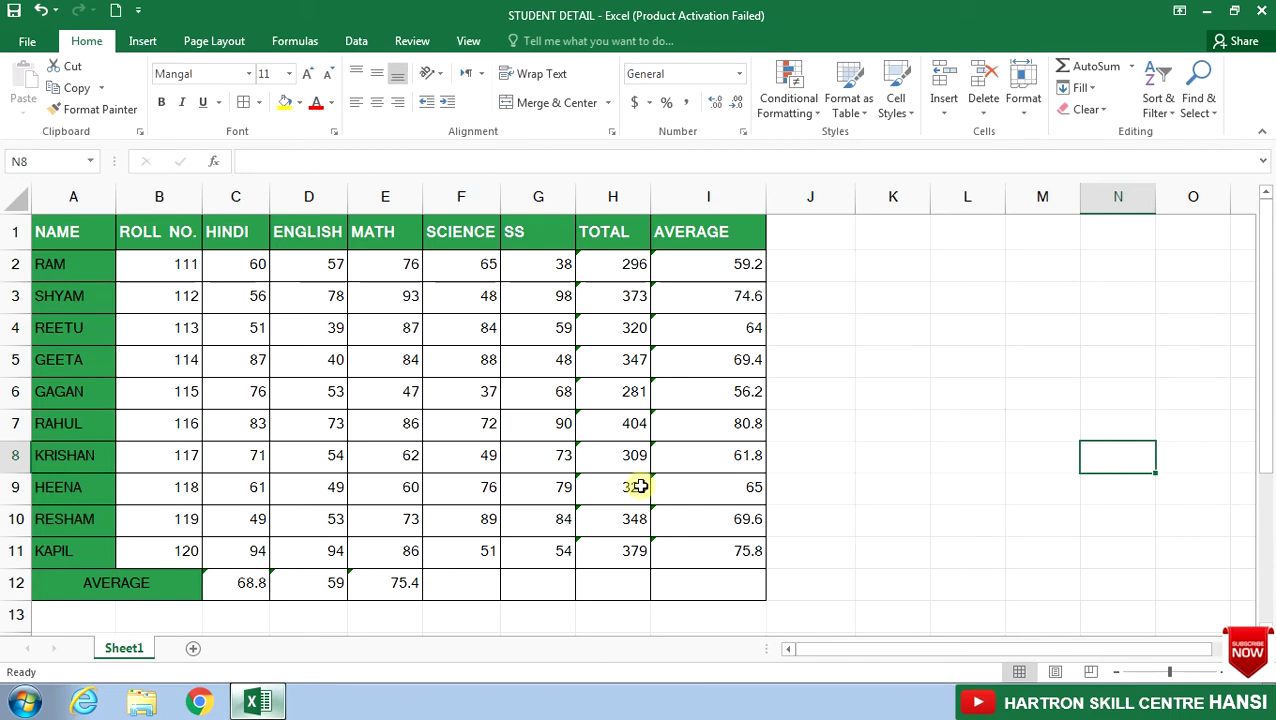
- Select all formula cells via Find & Select > Formulas and mark them Locked and Hidden
click(102, 44)
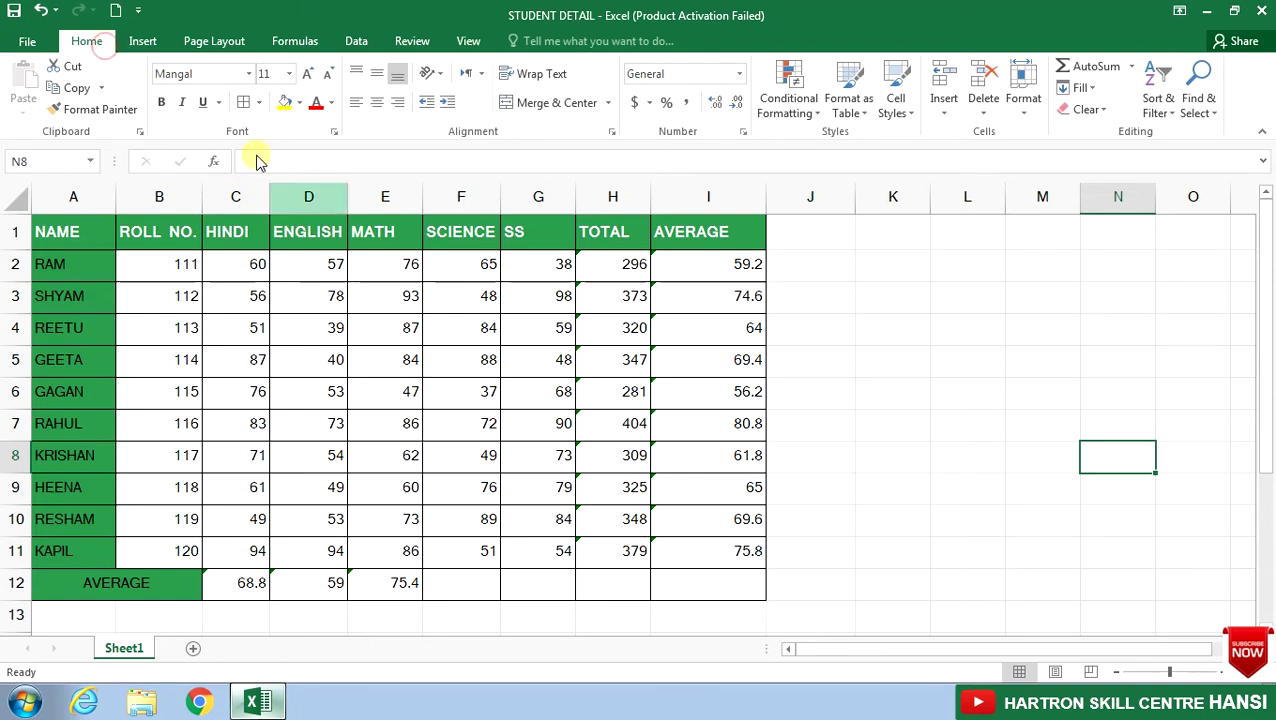
click(1214, 114)
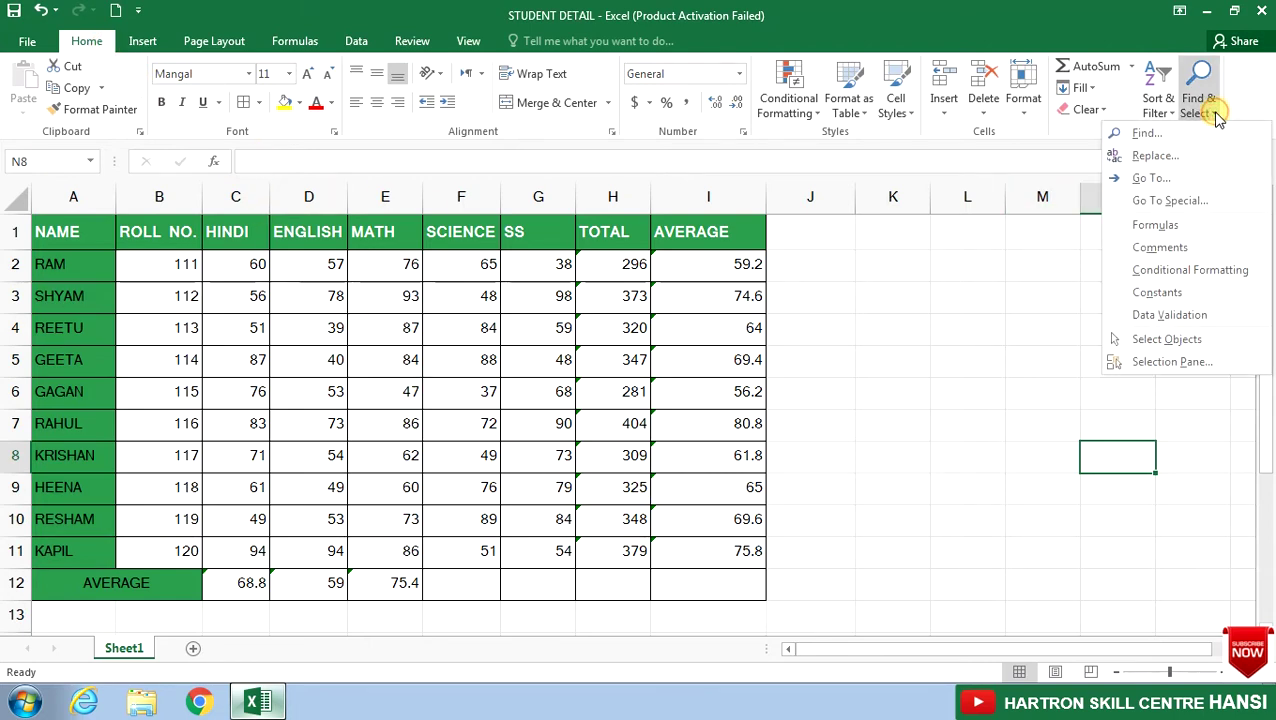
click(1183, 226)
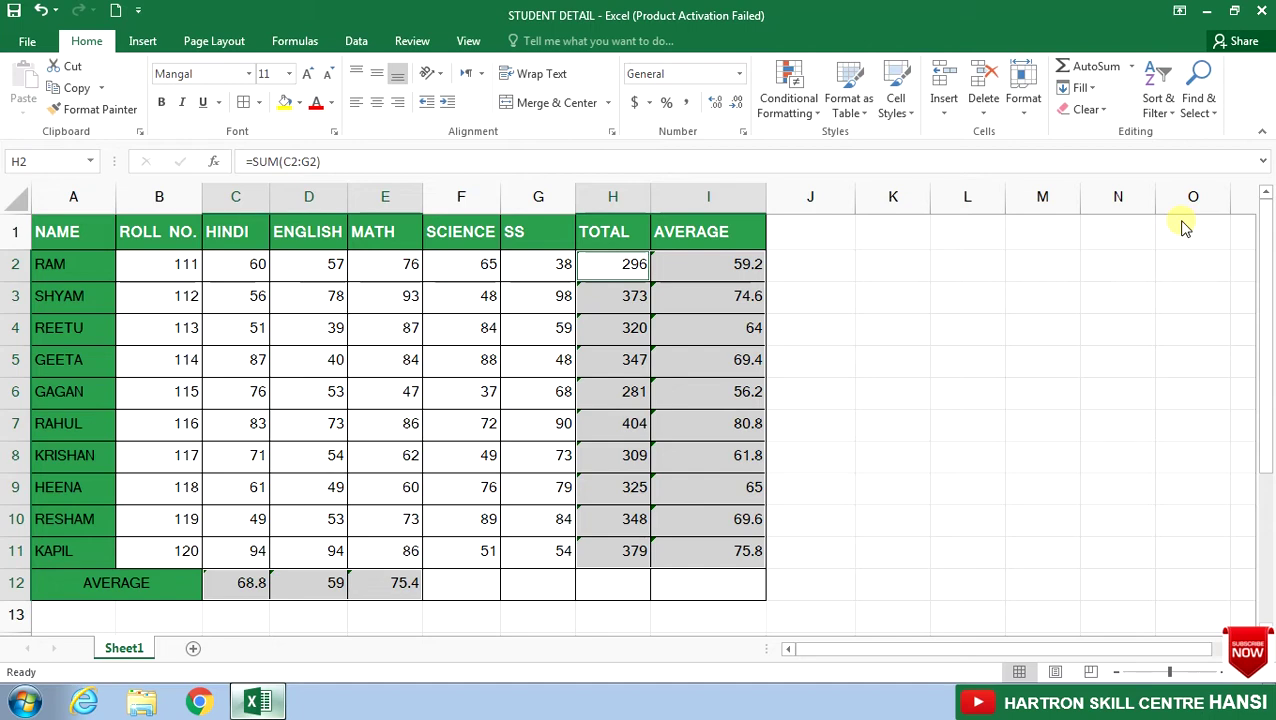
key(ctrl+1)
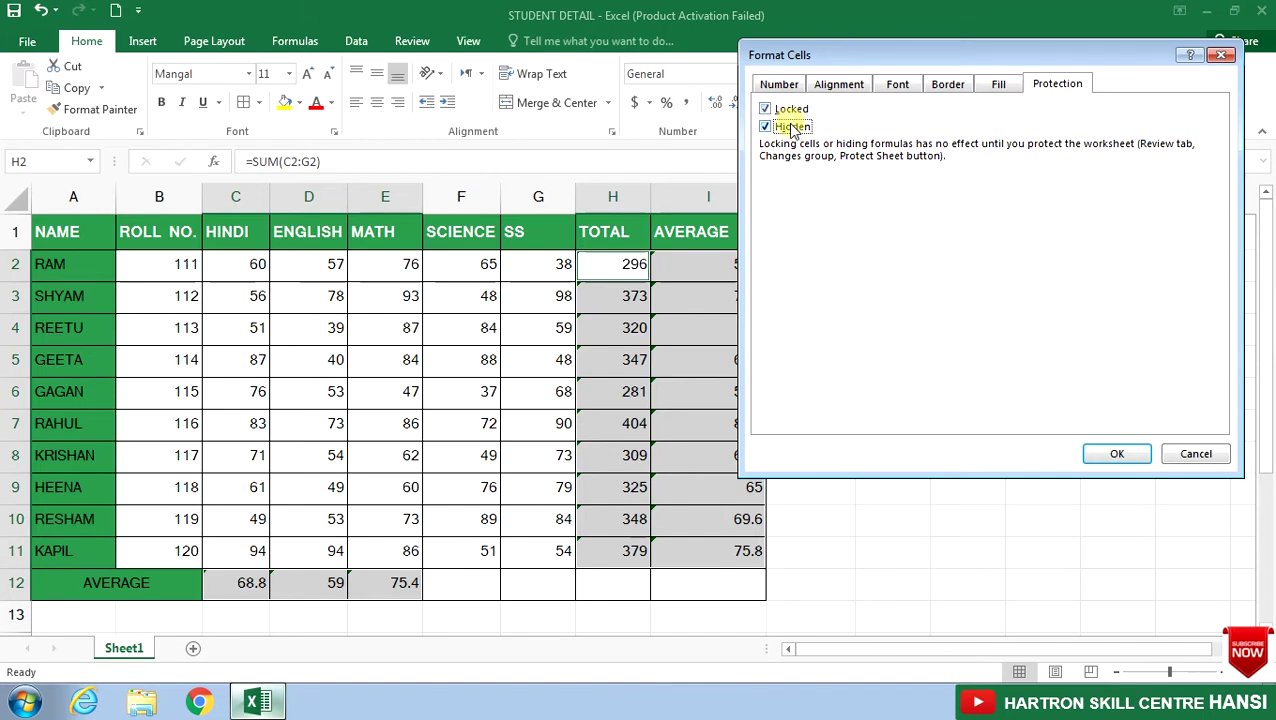
click(1113, 457)
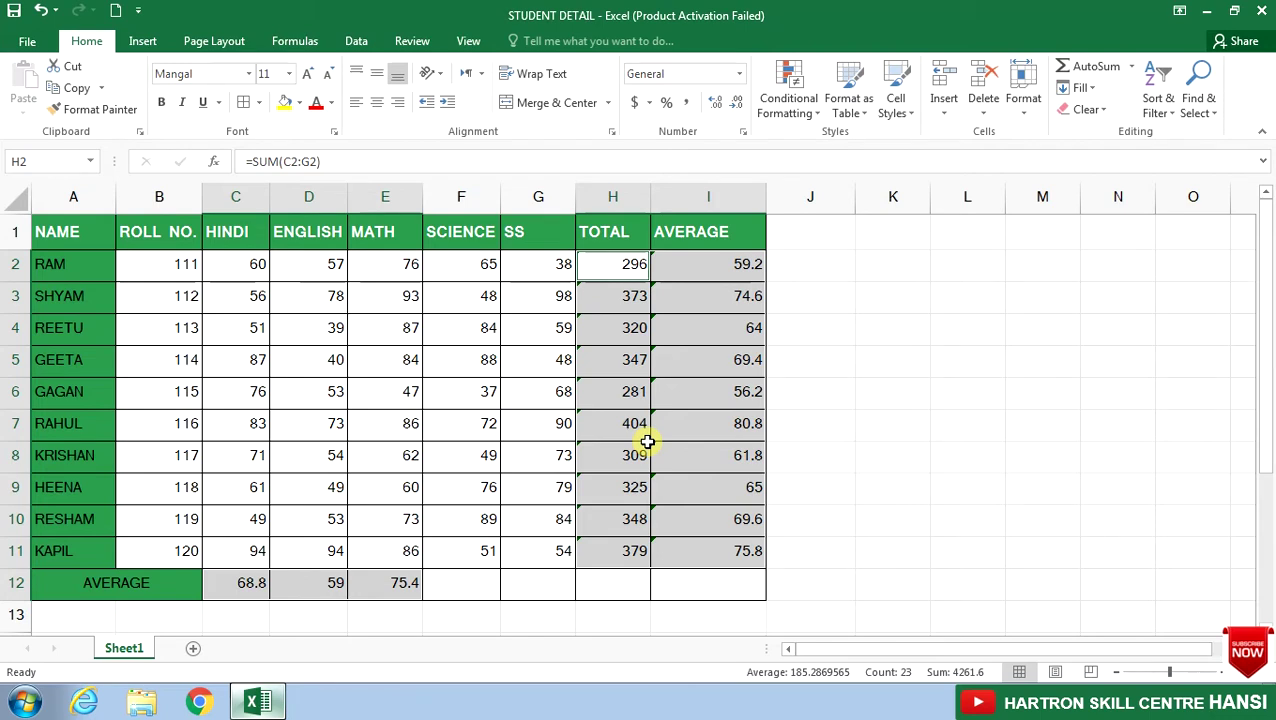
- Protect Sheet1 from the Review tab, entering the sheet password and confirming it
click(424, 46)
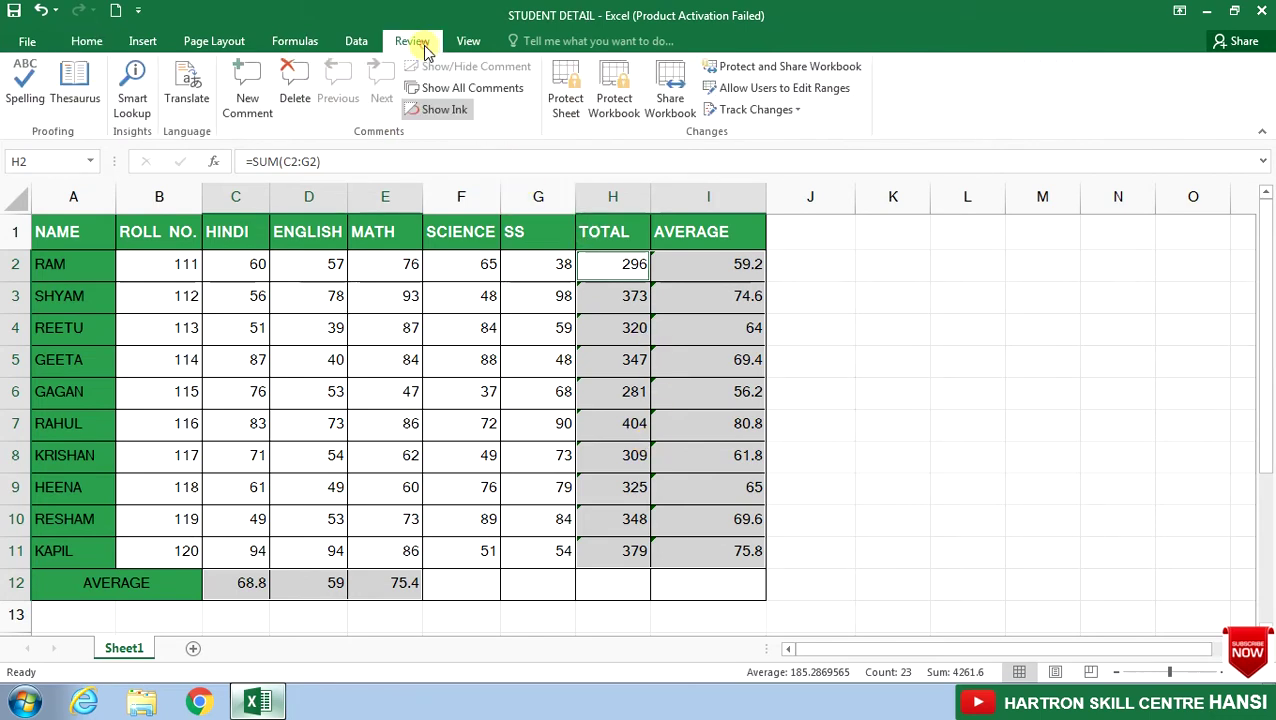
click(566, 98)
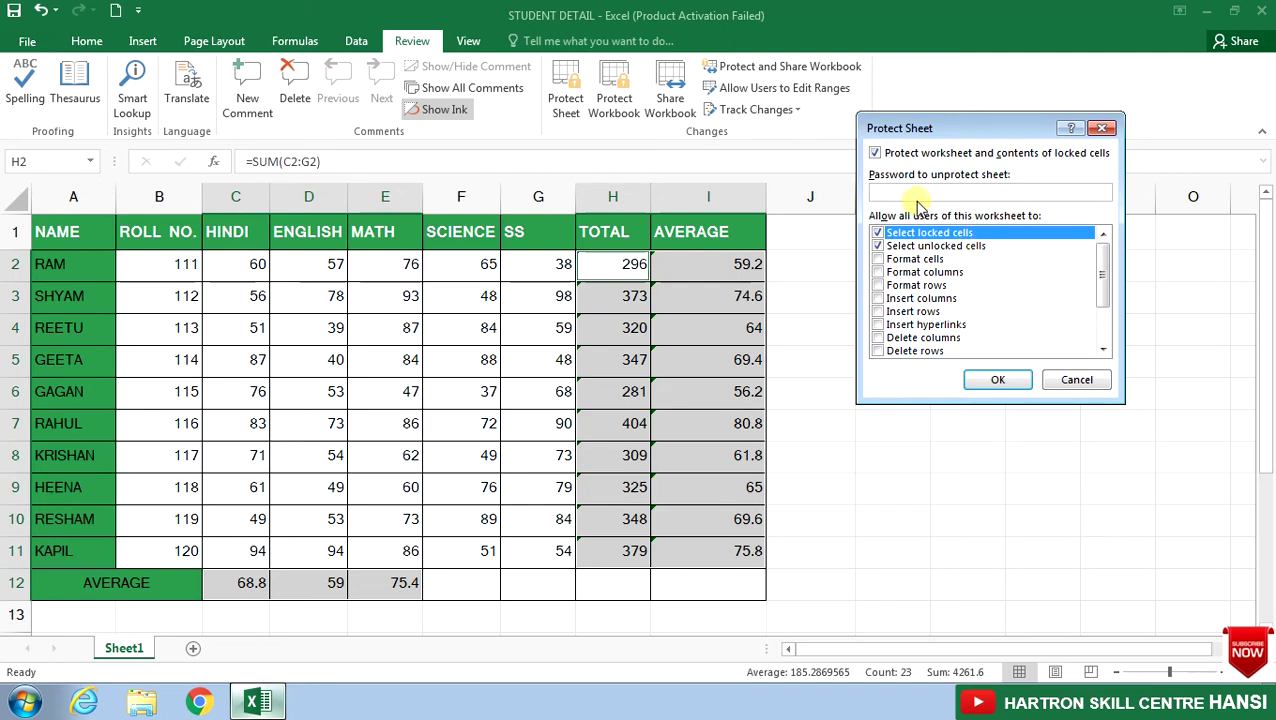
click(998, 379)
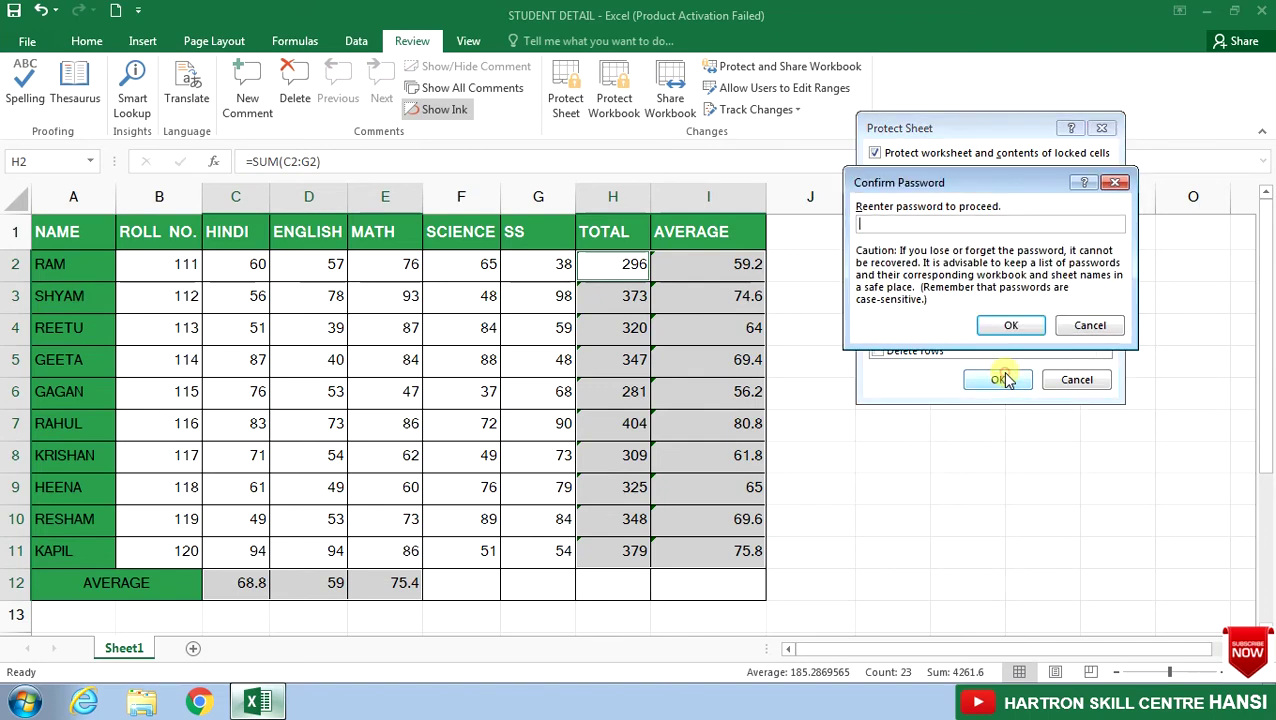
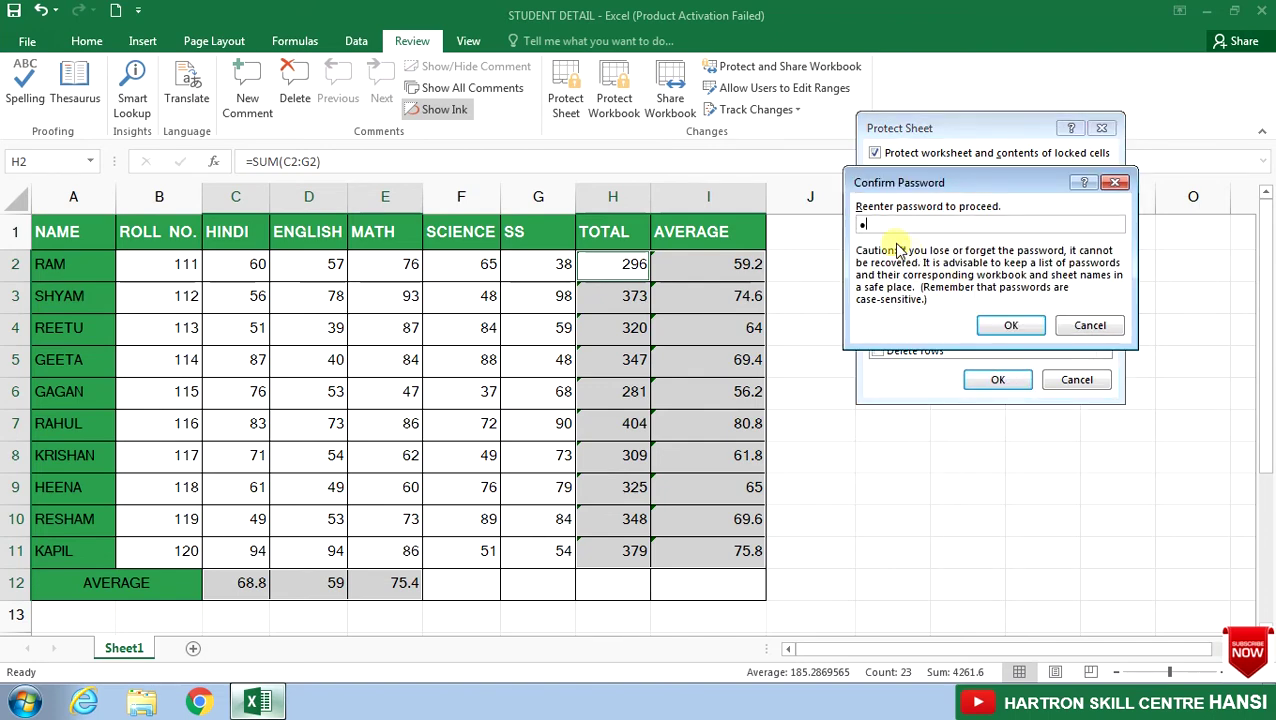
click(1008, 325)
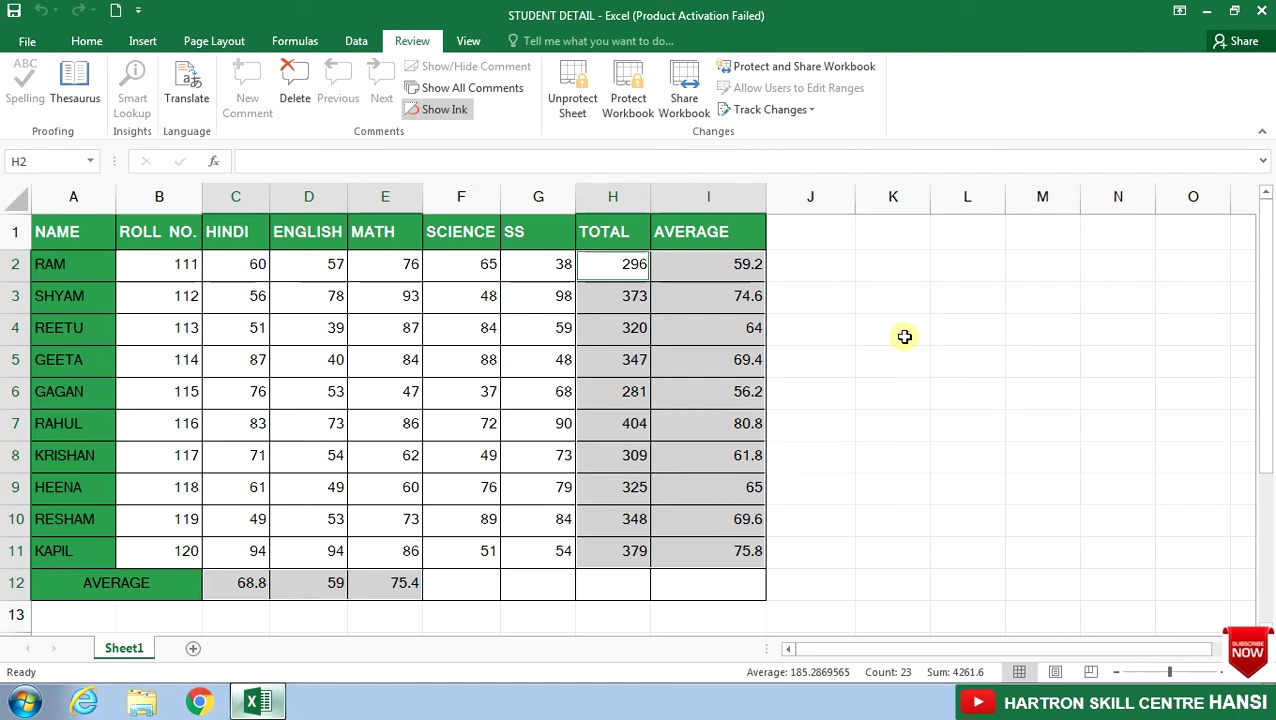
click(700, 265)
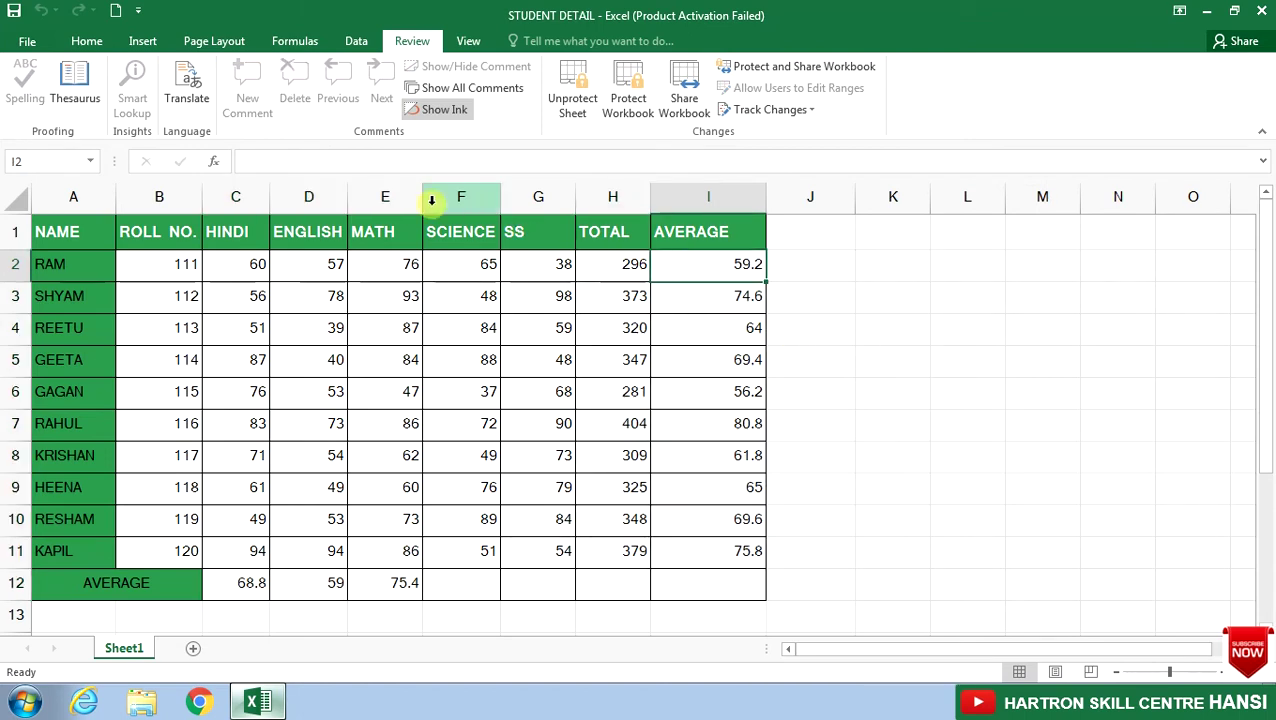
click(322, 162)
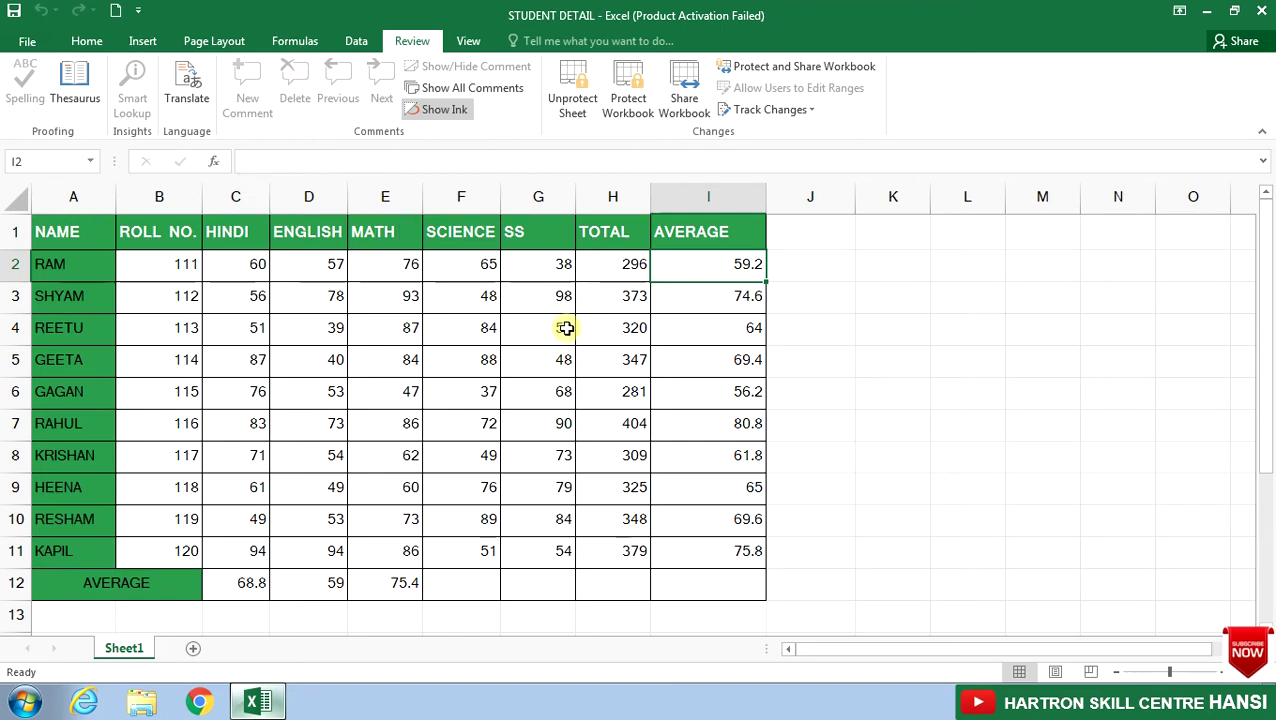
double_click(617, 335)
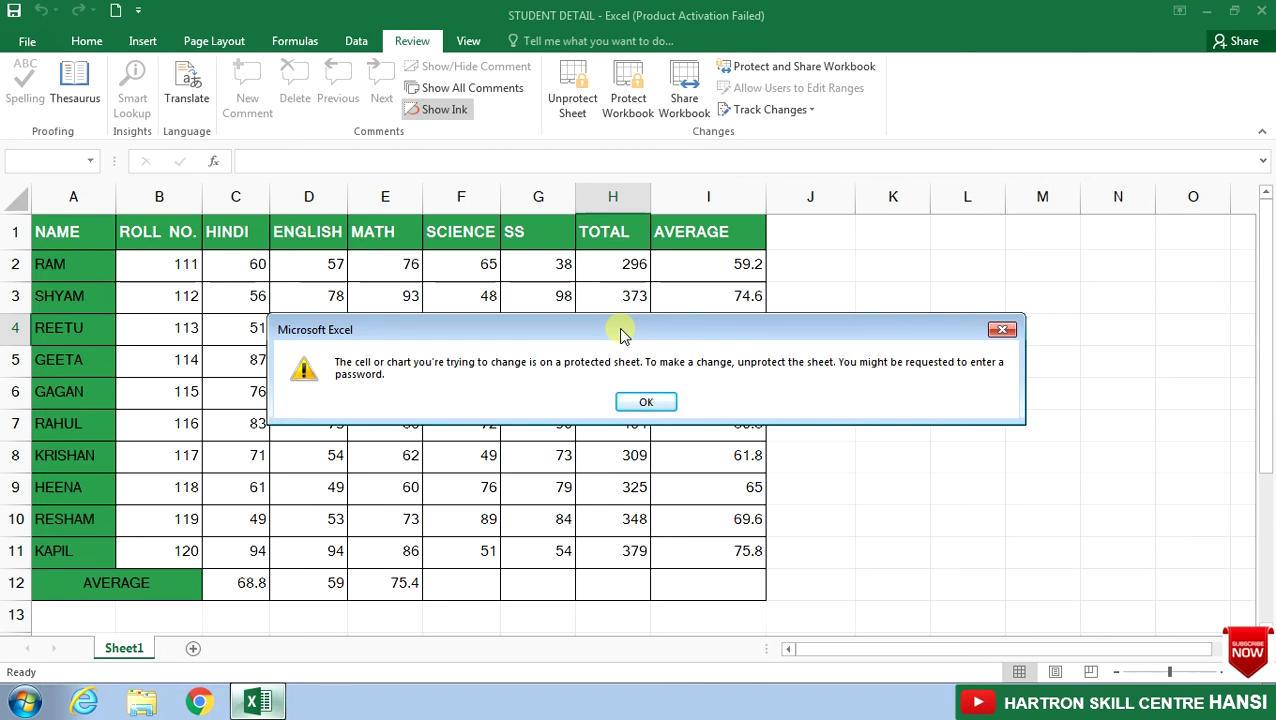
click(646, 402)
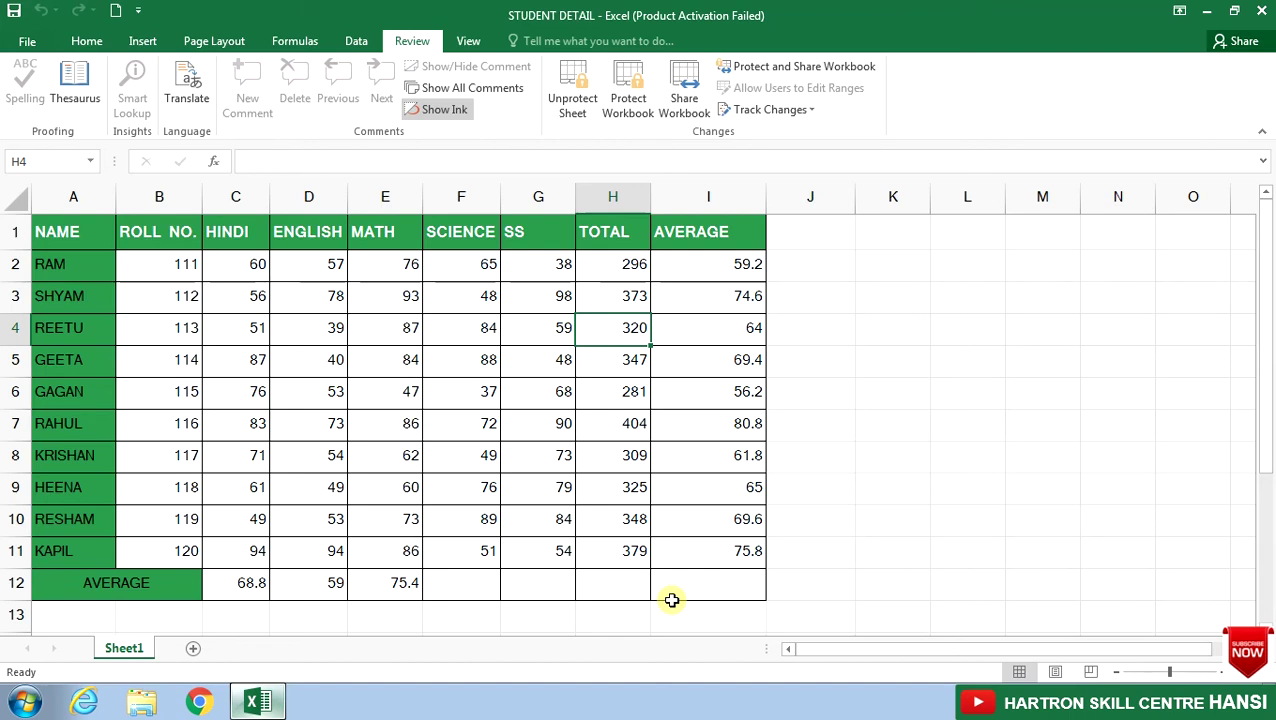
- Enter Hindi marks 75 in C2 and 86 in C6, then check the recalculated total in H6
click(256, 269)
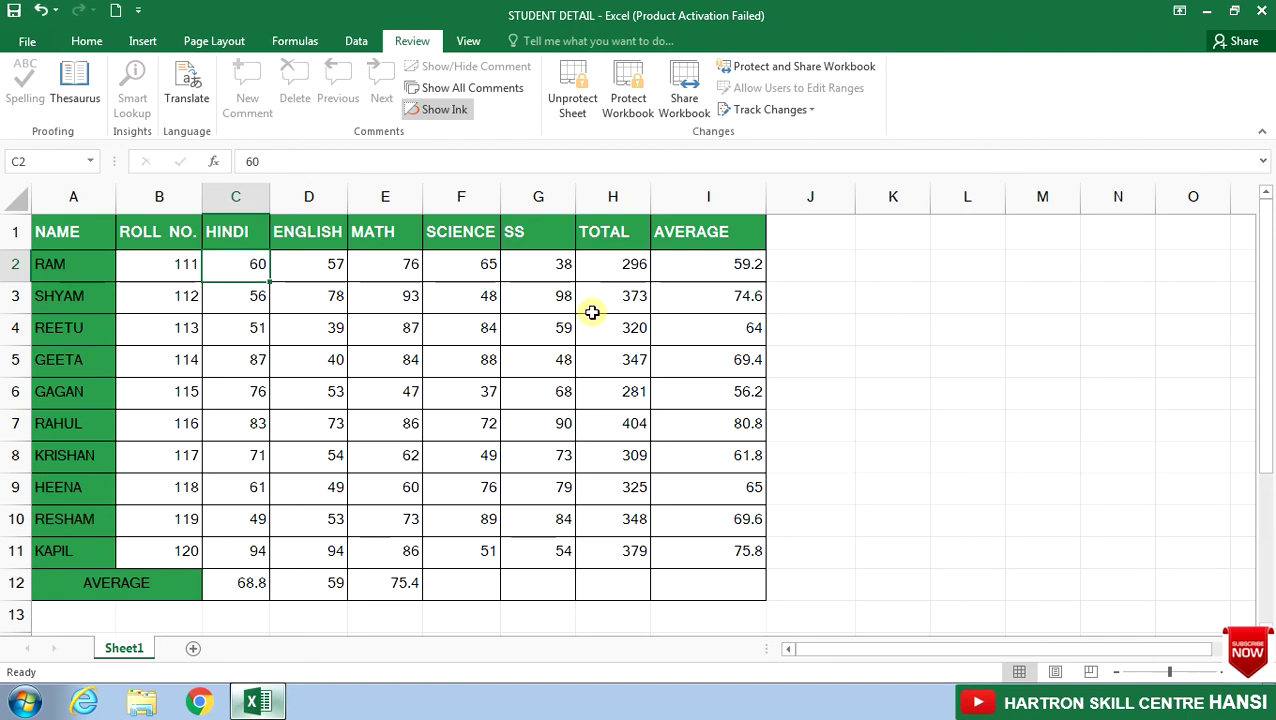
text(75)
click(456, 380)
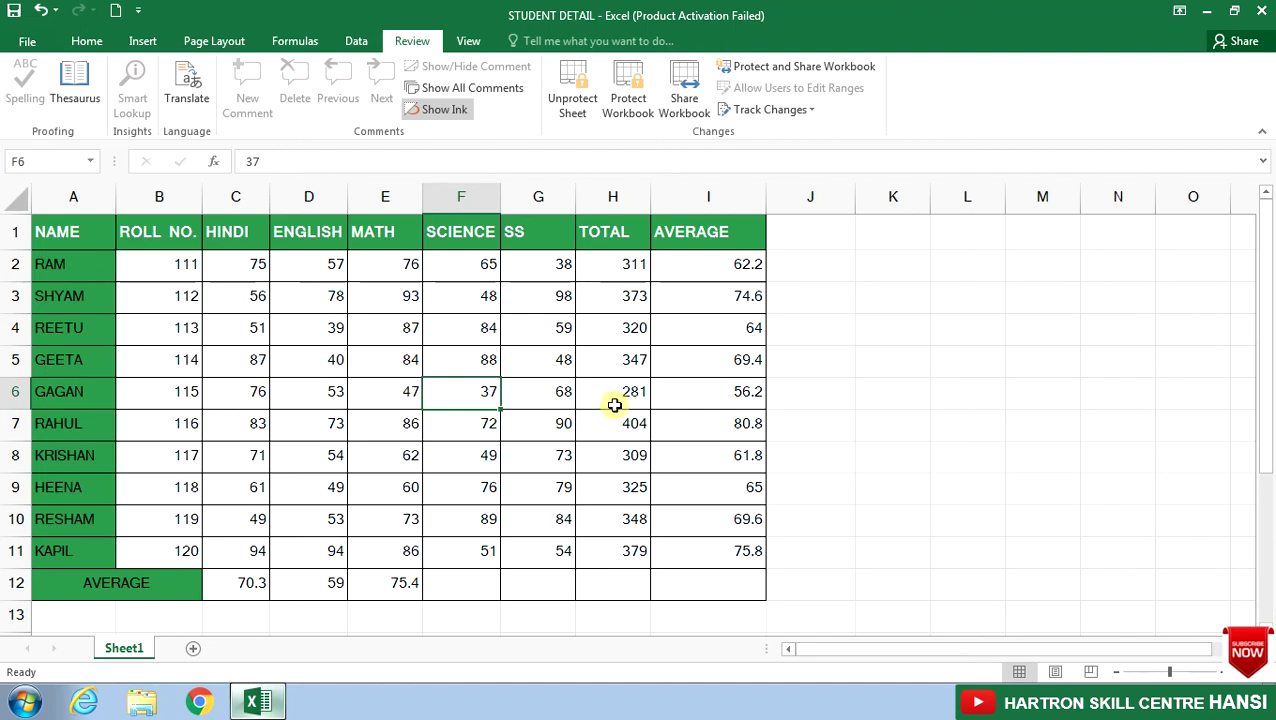
click(264, 390)
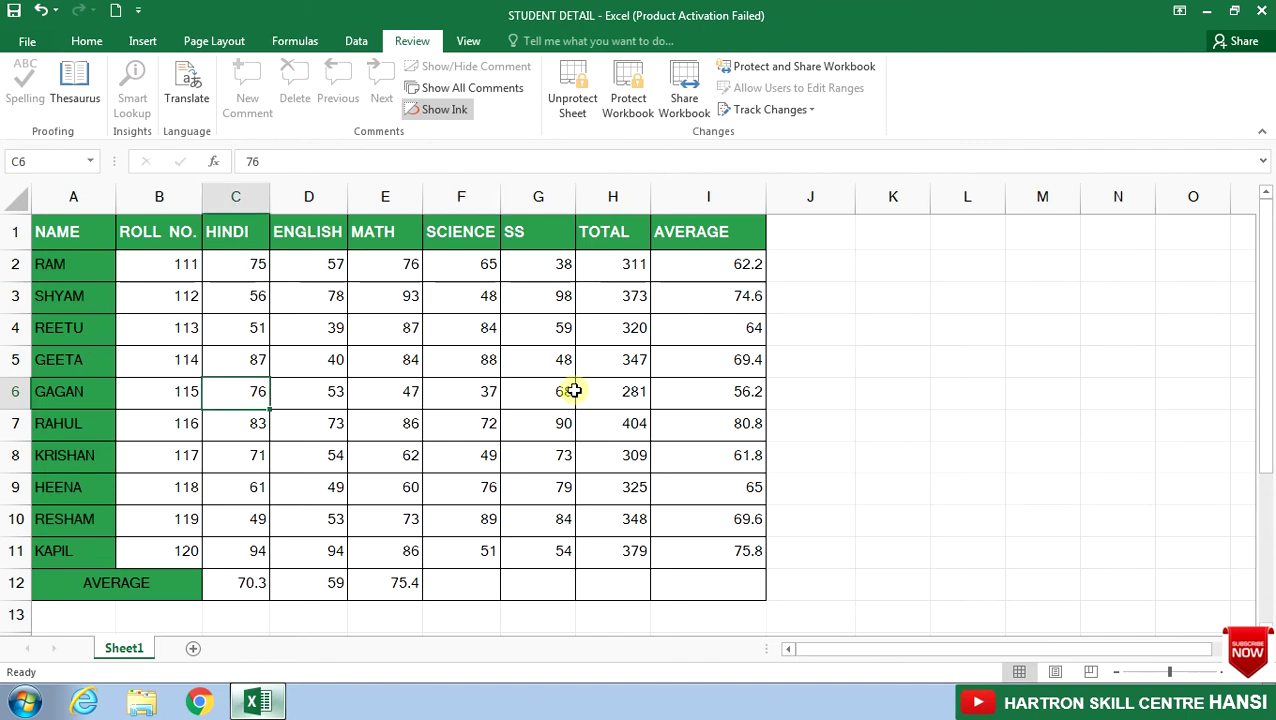
text(86)
key(ctrl+Return)
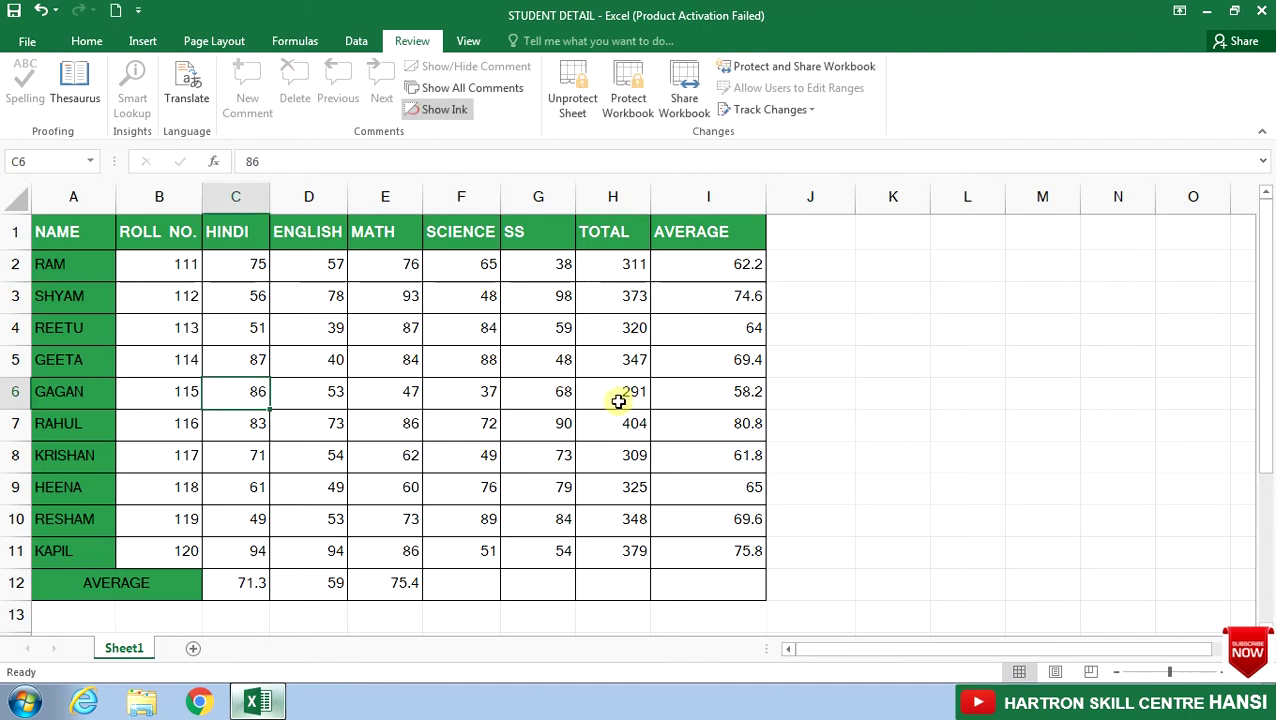
click(618, 398)
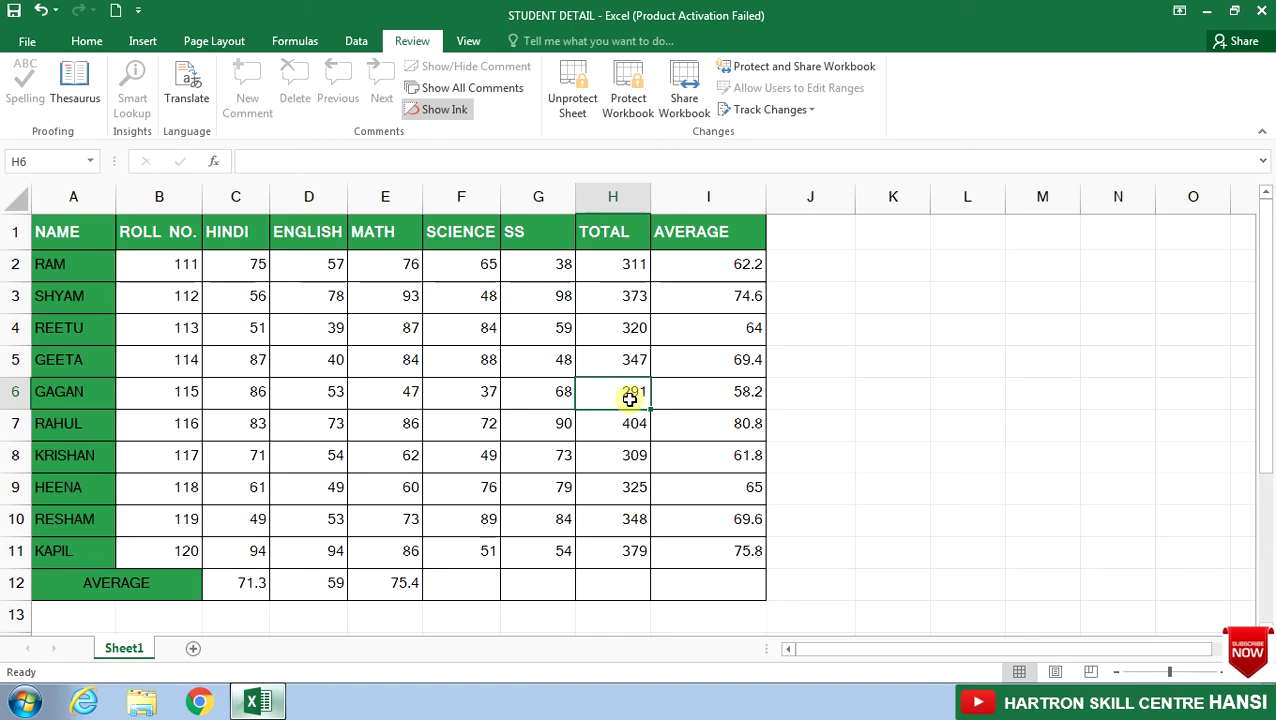
key(Down)
key(Down)
key(Down)
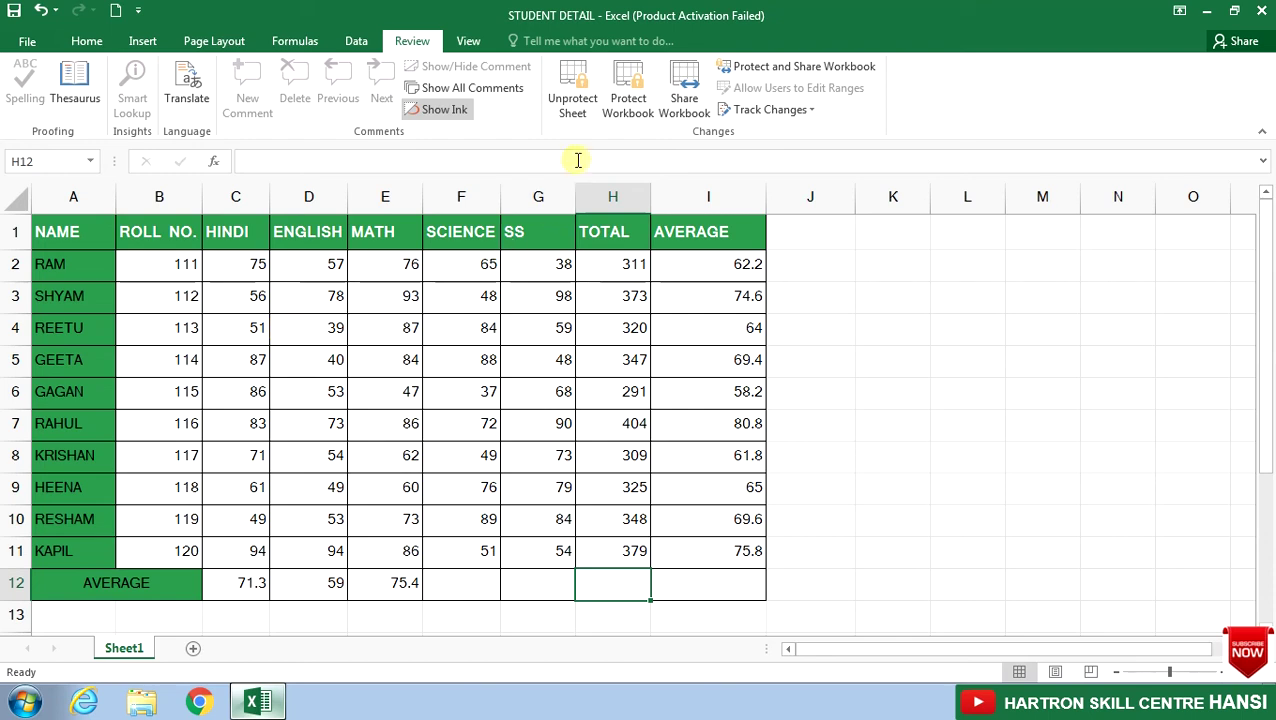
- Unprotect Sheet1 by entering the sheet password
click(588, 104)
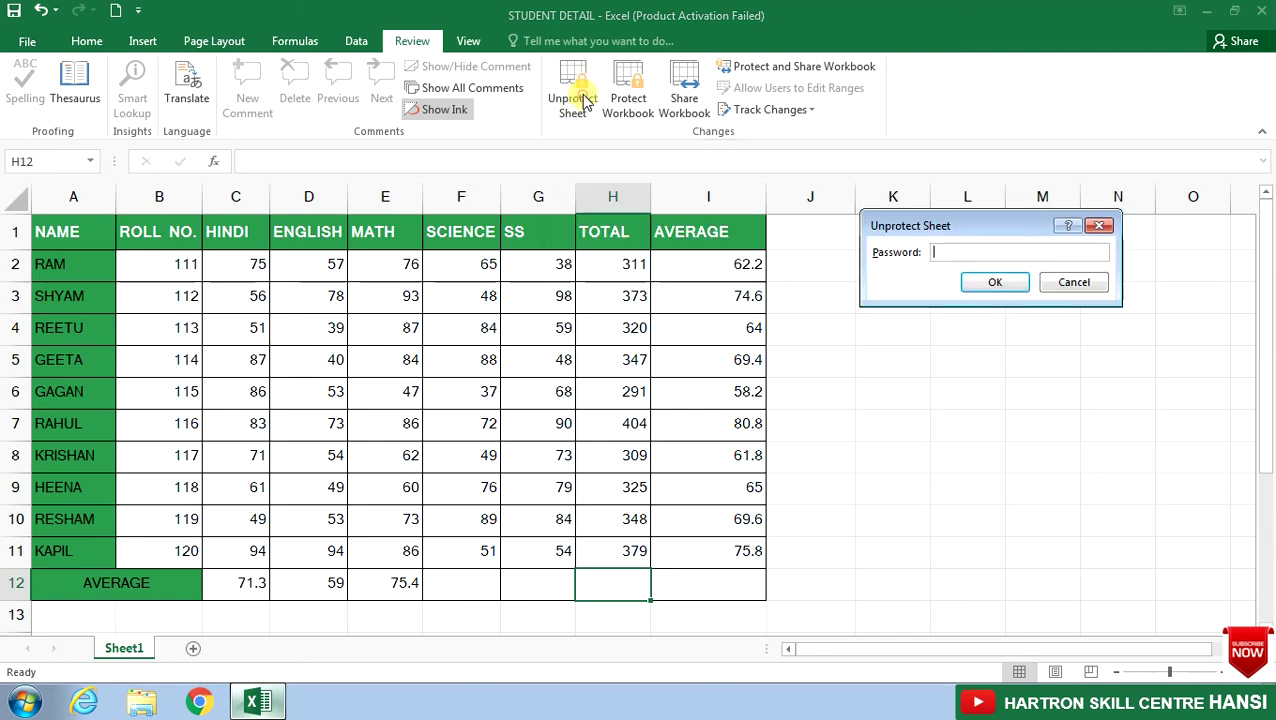
click(998, 278)
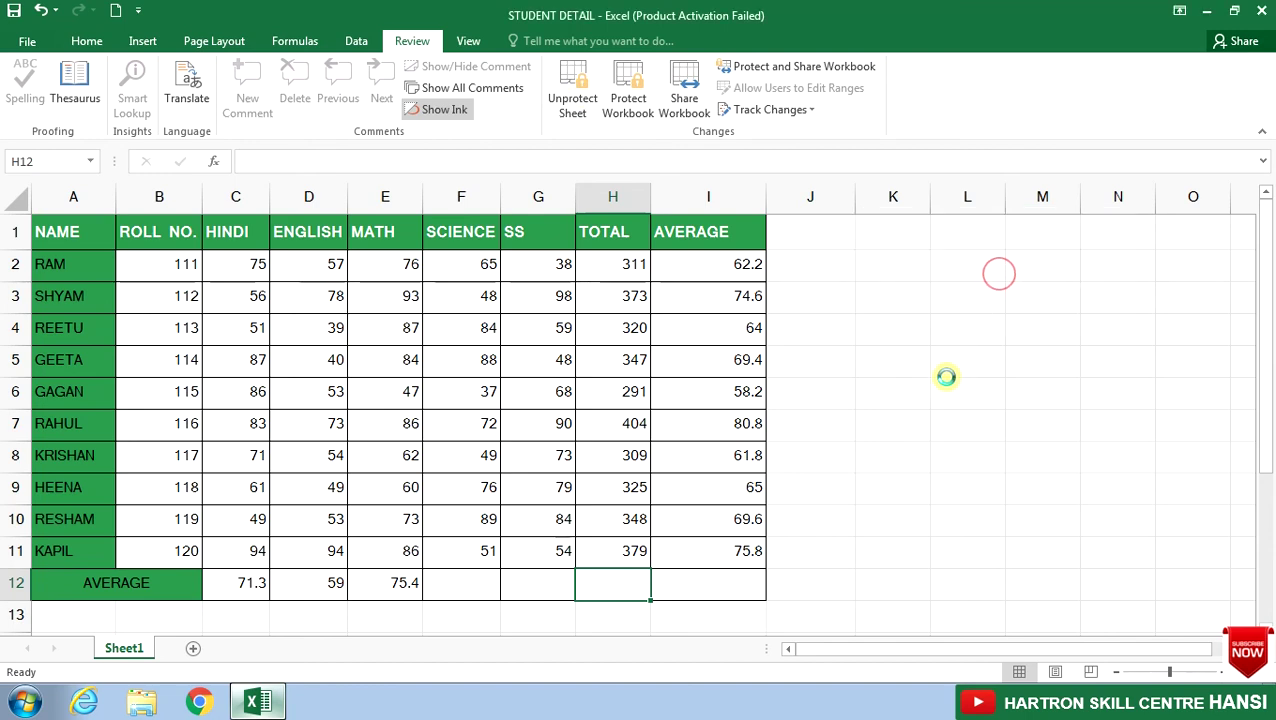
- Inspect the now-visible average formula in I5 and the total formula in H5
click(699, 370)
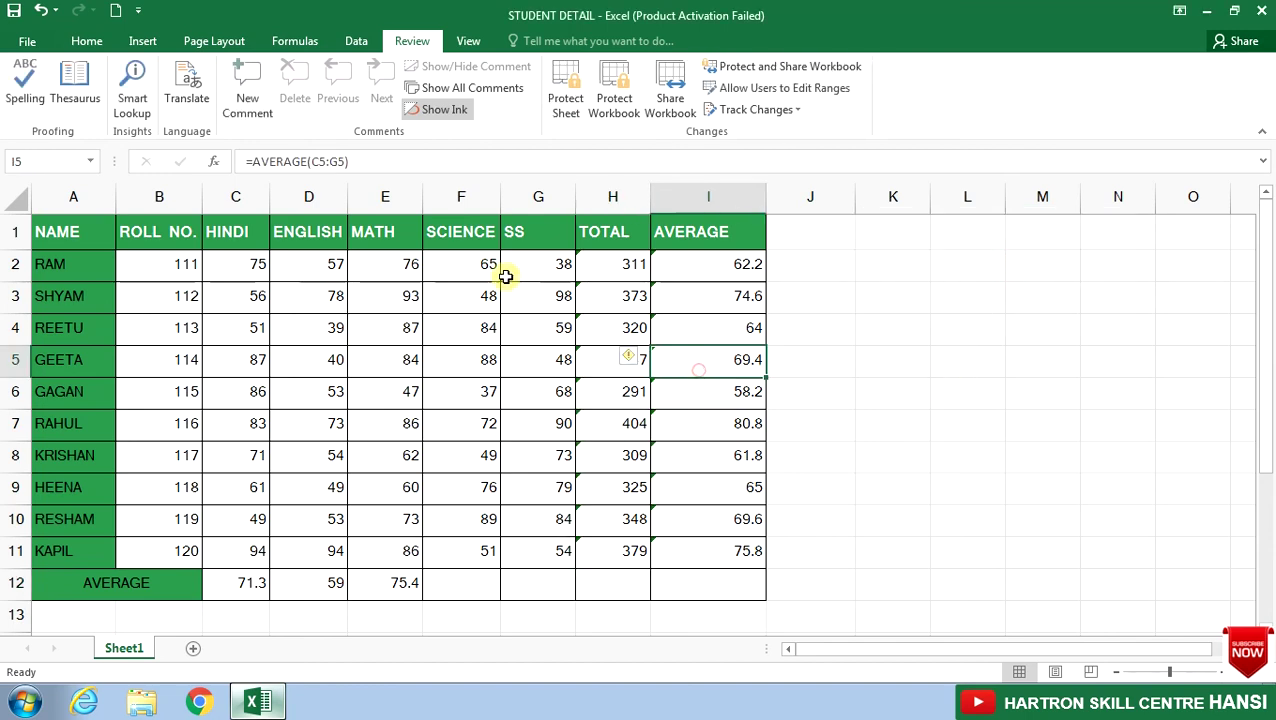
double_click(605, 365)
key(Return)
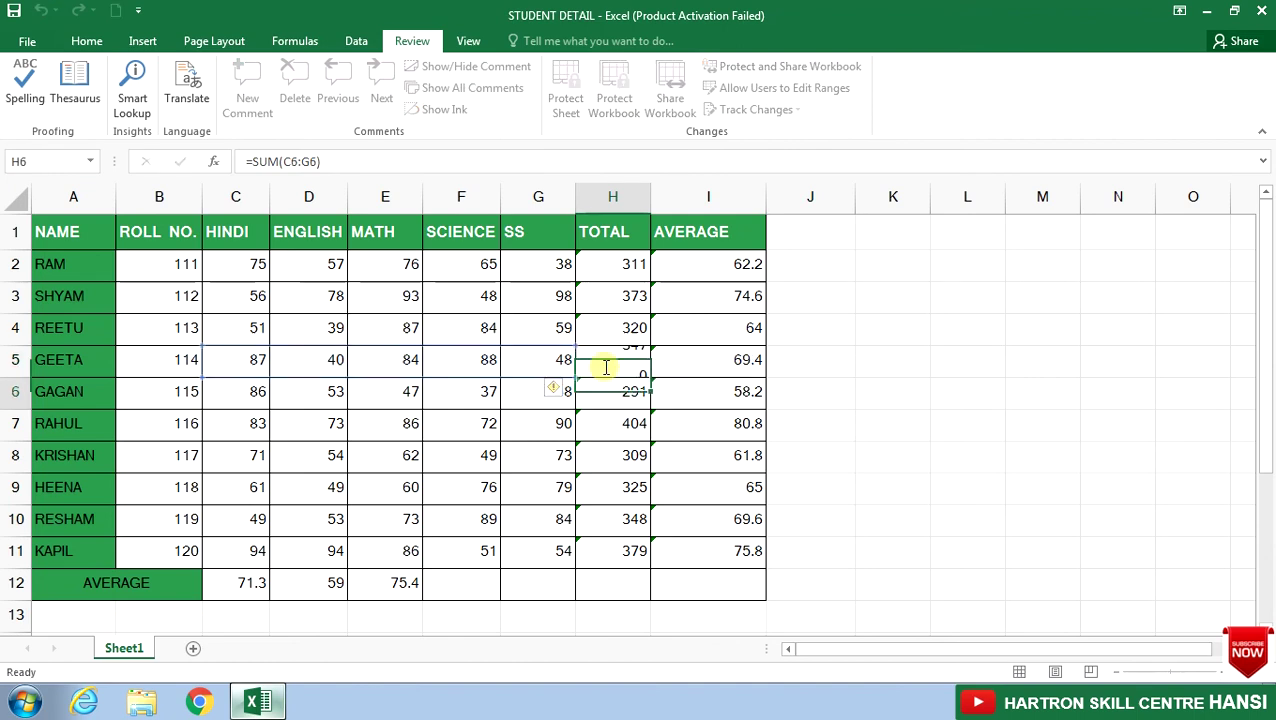